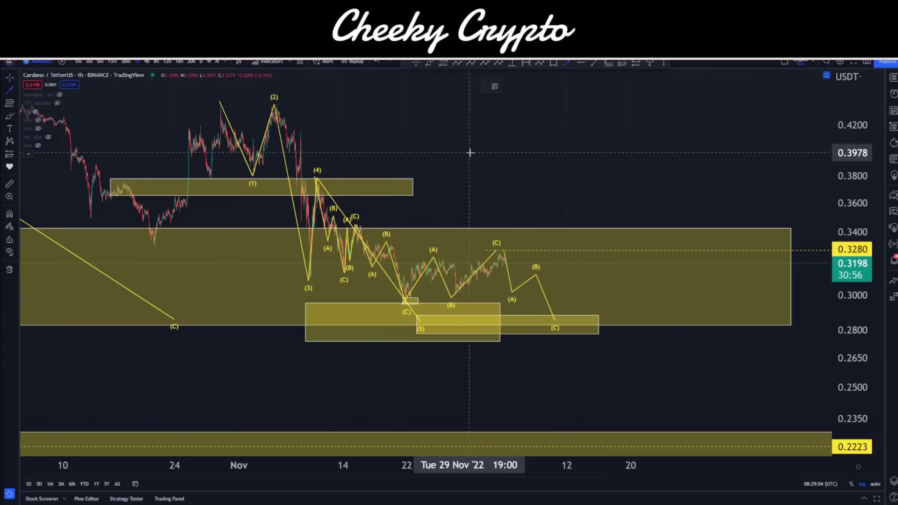
pyautogui.click(448, 142)
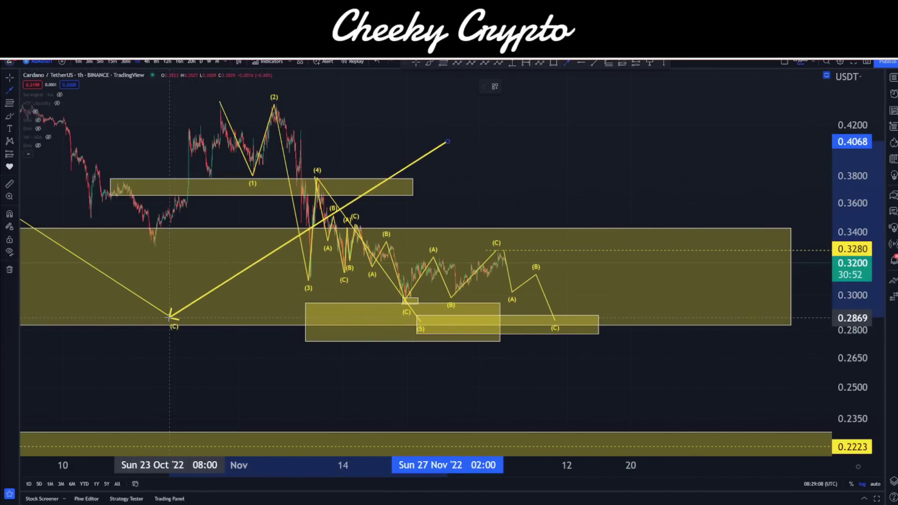
pyautogui.scroll(-5, 211, 271)
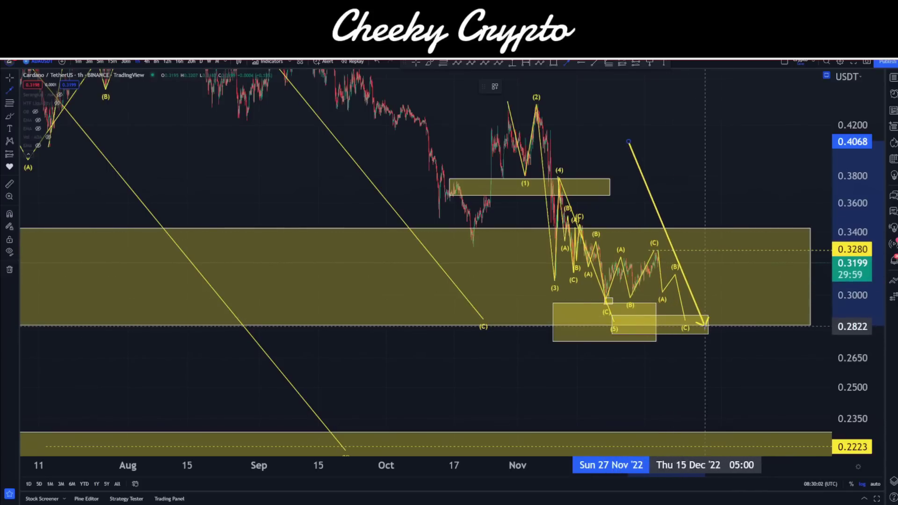
pyautogui.press('Escape')
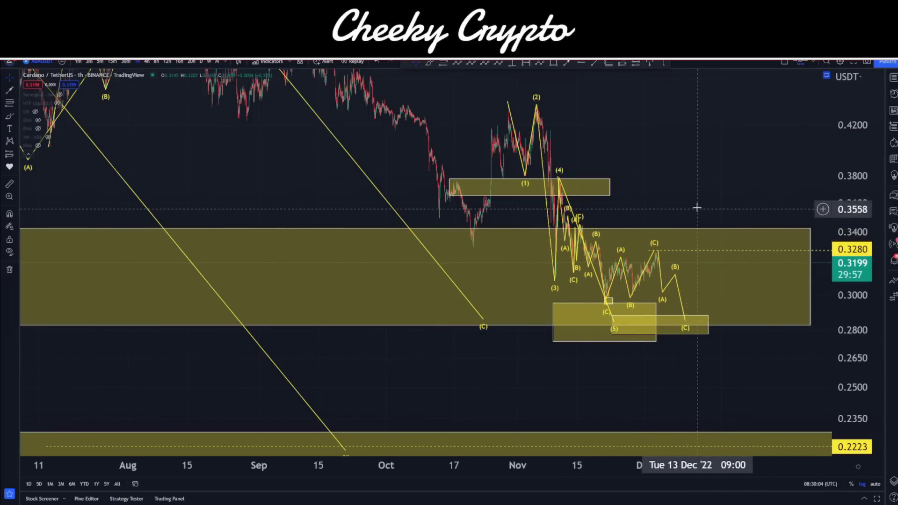
pyautogui.moveTo(733, 340); pyautogui.dragTo(659, 187)
pyautogui.click(567, 62)
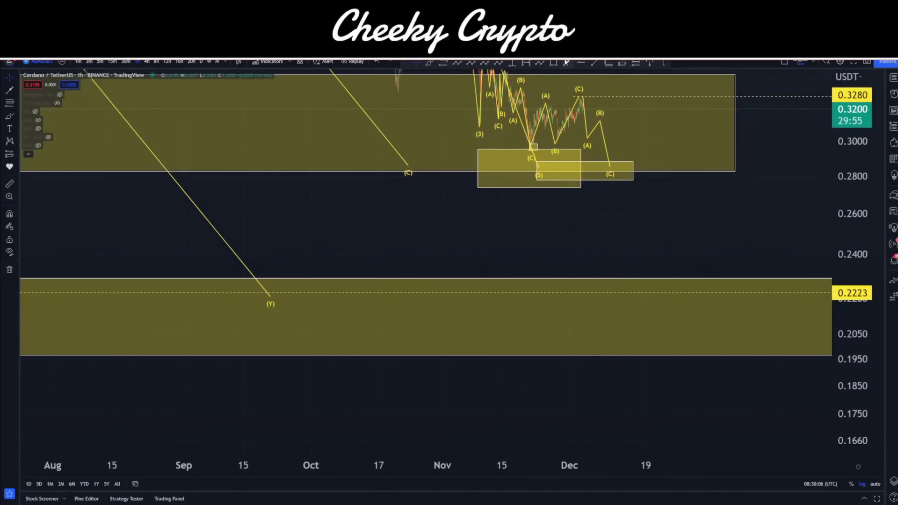
pyautogui.click(476, 196)
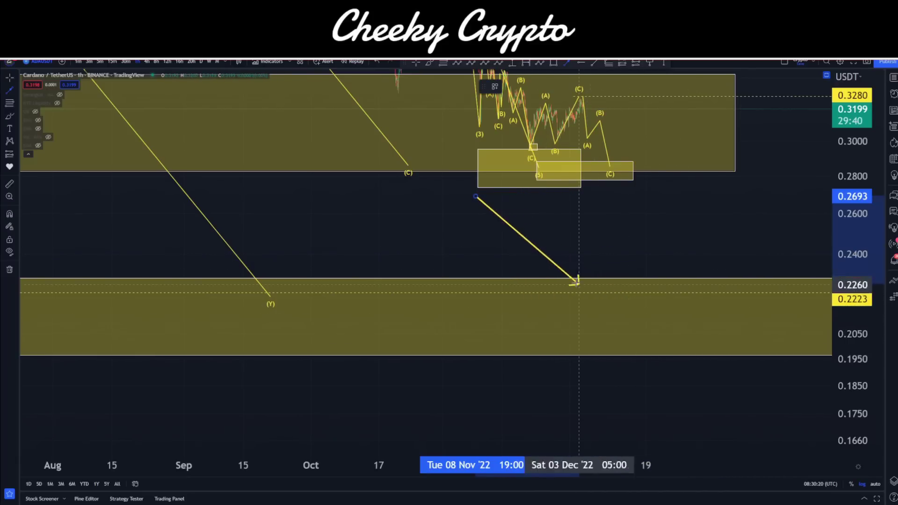
pyautogui.press('Escape')
# Step: Examine the Cardano chart's projected (A)(B)(C) decline and the support zones beneath the current price
pyautogui.moveTo(287, 270); pyautogui.dragTo(554, 263)
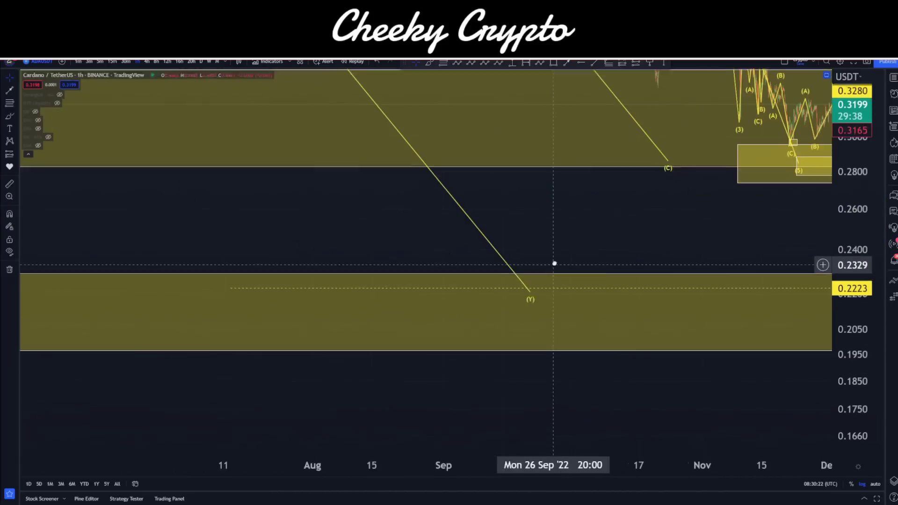
pyautogui.moveTo(641, 226); pyautogui.dragTo(449, 259)
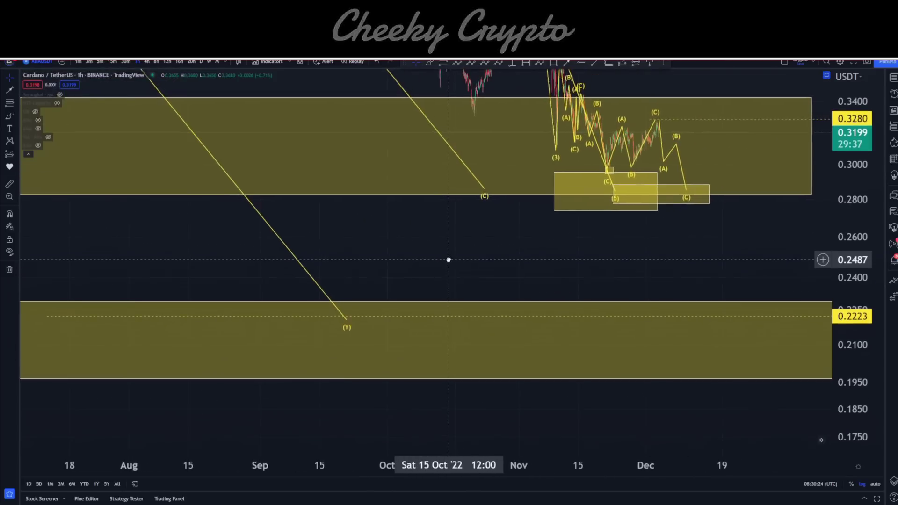
pyautogui.moveTo(630, 262); pyautogui.dragTo(507, 287)
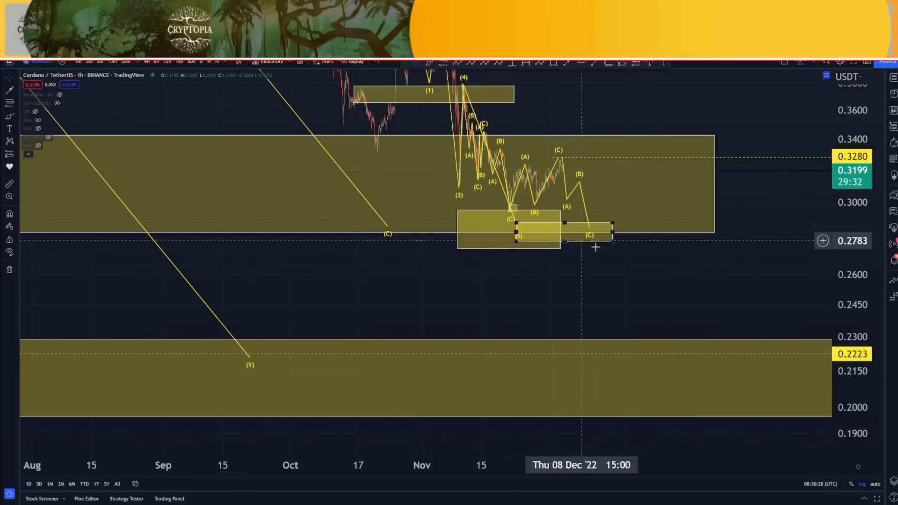
pyautogui.moveTo(626, 259); pyautogui.dragTo(671, 309)
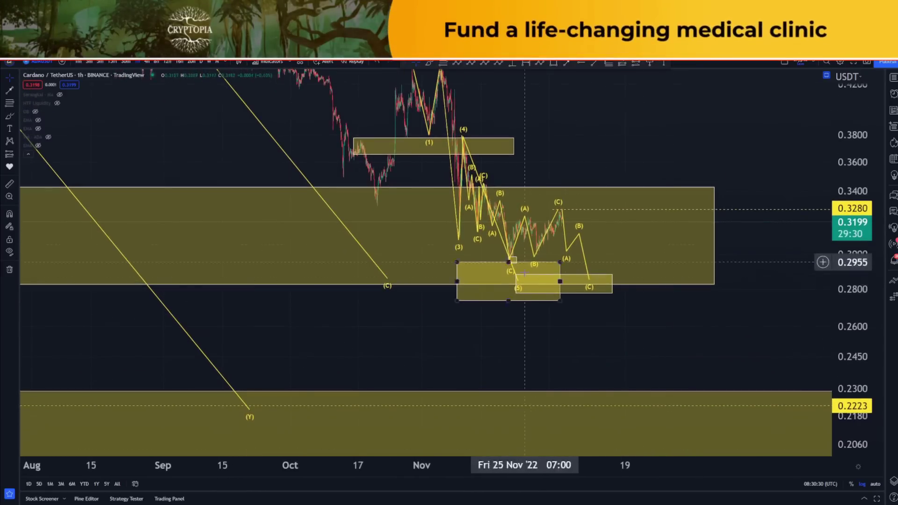
pyautogui.moveTo(623, 340); pyautogui.dragTo(472, 206)
pyautogui.moveTo(576, 206); pyautogui.dragTo(625, 322)
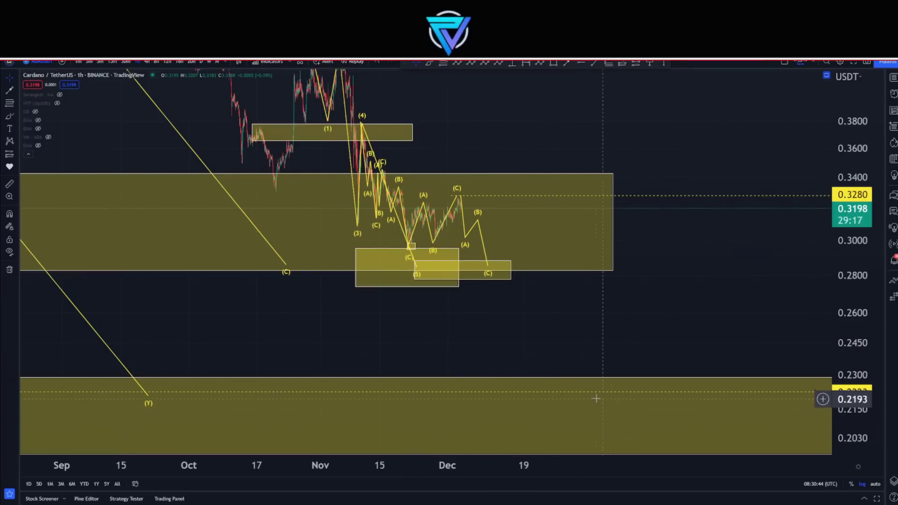
pyautogui.moveTo(590, 316); pyautogui.dragTo(468, 282)
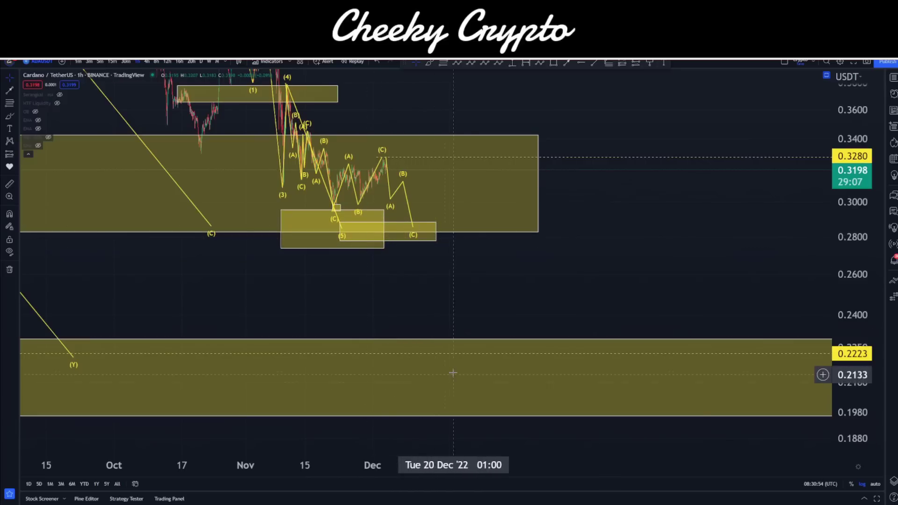
pyautogui.moveTo(497, 296); pyautogui.dragTo(688, 336)
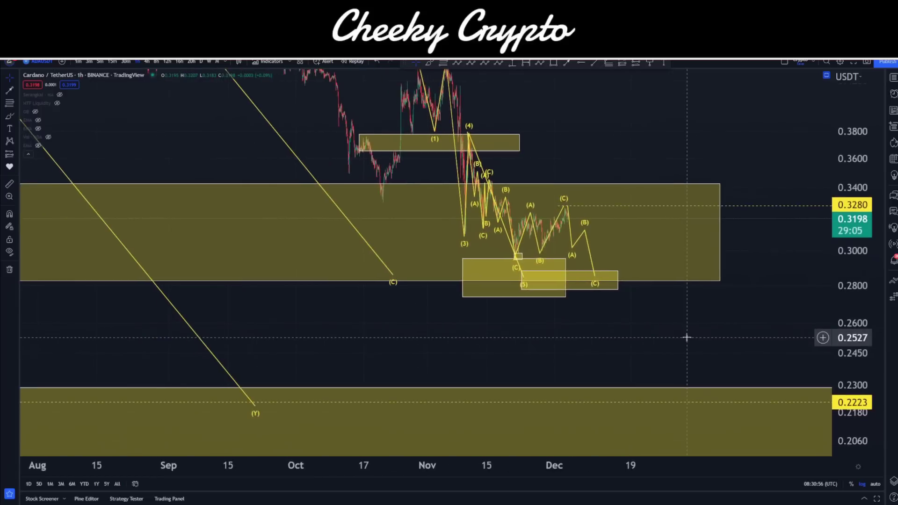
pyautogui.scroll(3, 687, 337)
pyautogui.moveTo(491, 344); pyautogui.dragTo(645, 356)
pyautogui.moveTo(848, 363); pyautogui.dragTo(851, 135)
pyautogui.moveTo(637, 399); pyautogui.dragTo(731, 447)
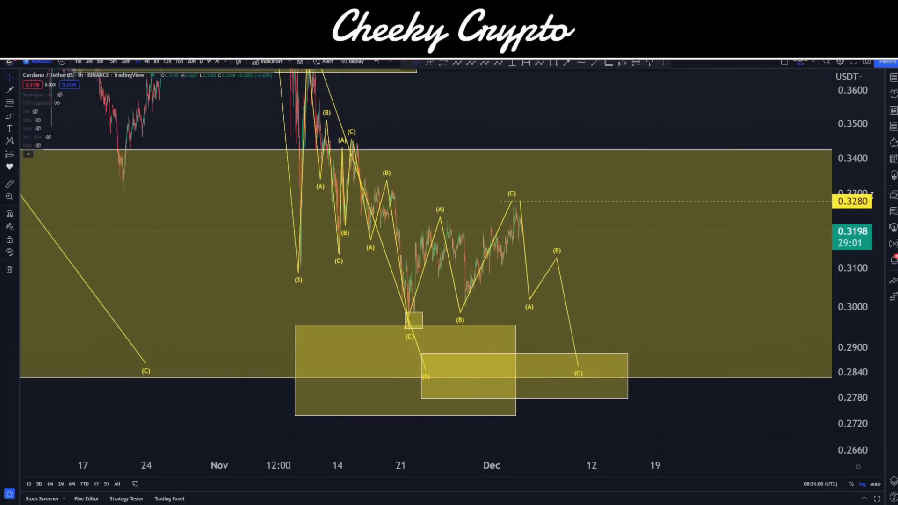
pyautogui.moveTo(840, 171); pyautogui.dragTo(841, 282)
pyautogui.moveTo(515, 148); pyautogui.dragTo(468, 145)
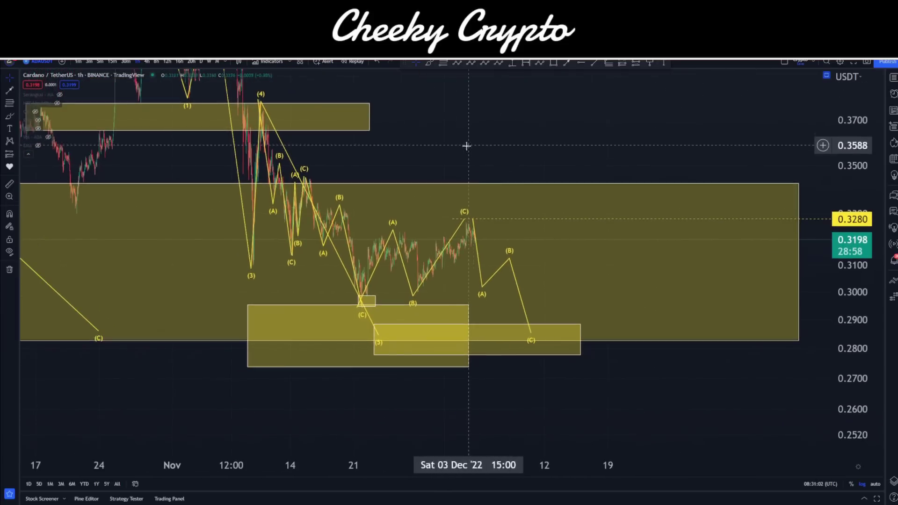
# Step: Draw a declining five-wave Elliott impulse in the empty area above the price, from about 0.4640, with wave (3) at about 0.3604
pyautogui.moveTo(557, 108); pyautogui.dragTo(463, 292)
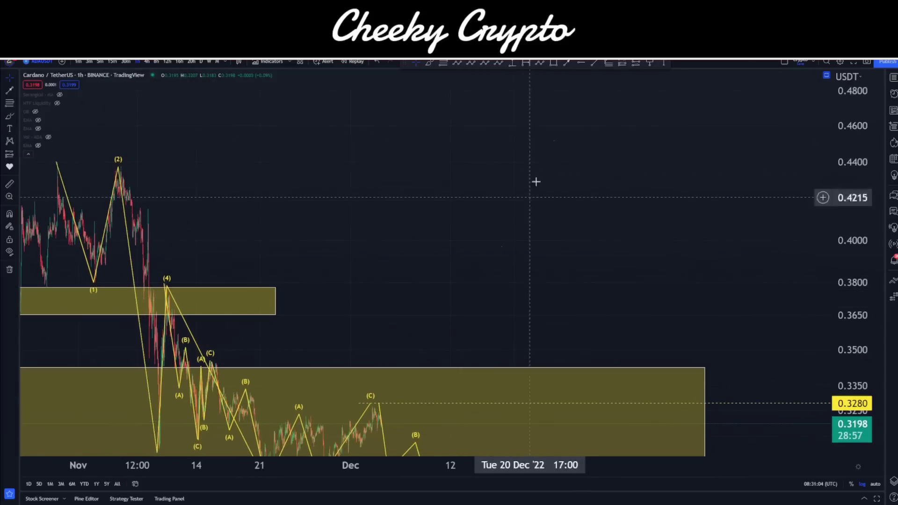
pyautogui.click(496, 63)
pyautogui.click(388, 118)
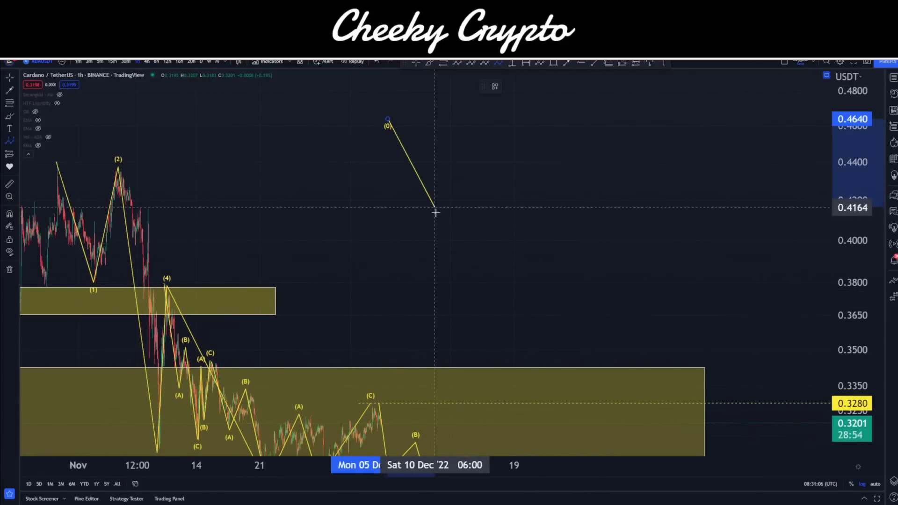
pyautogui.click(441, 241)
pyautogui.click(476, 142)
pyautogui.click(550, 325)
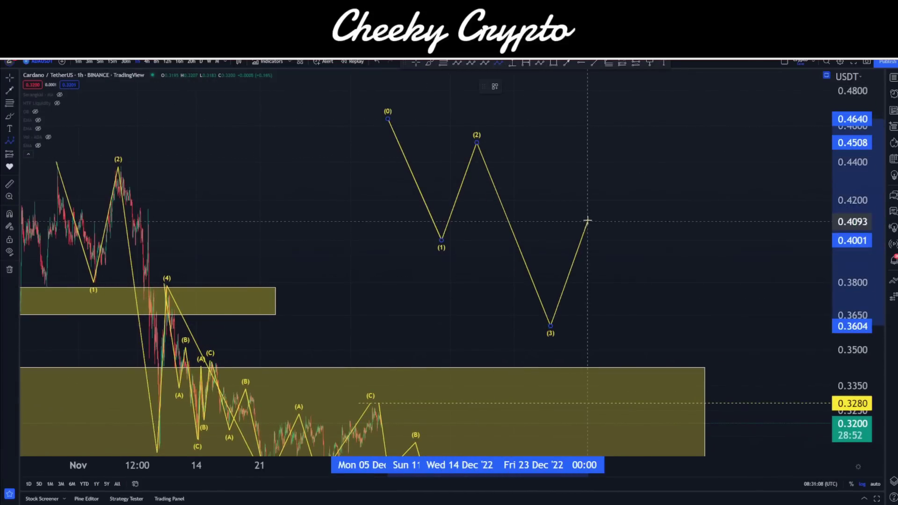
pyautogui.click(588, 219)
pyautogui.click(673, 376)
pyautogui.click(691, 239)
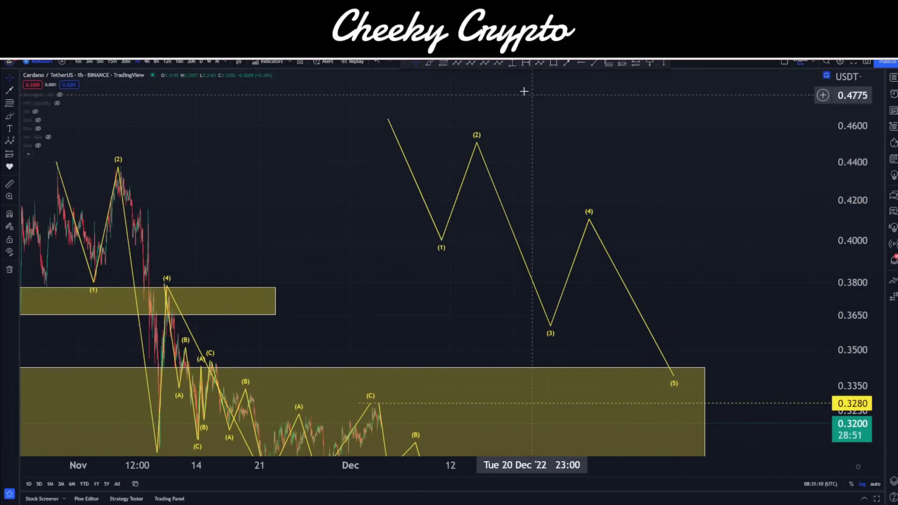
pyautogui.click(566, 63)
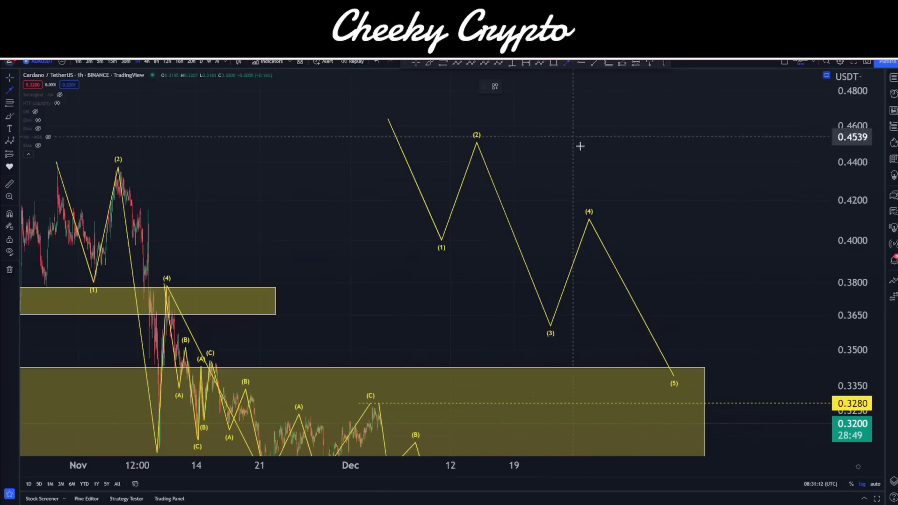
pyautogui.click(443, 112)
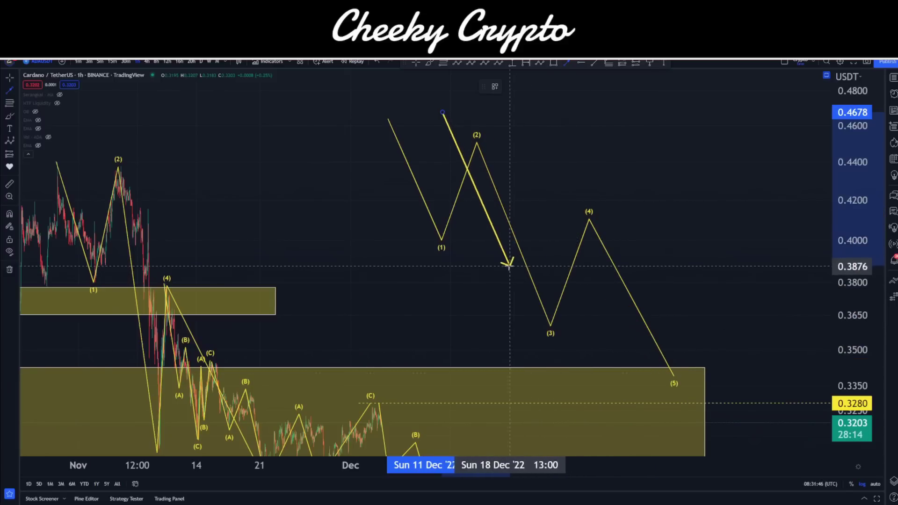
pyautogui.press('Escape')
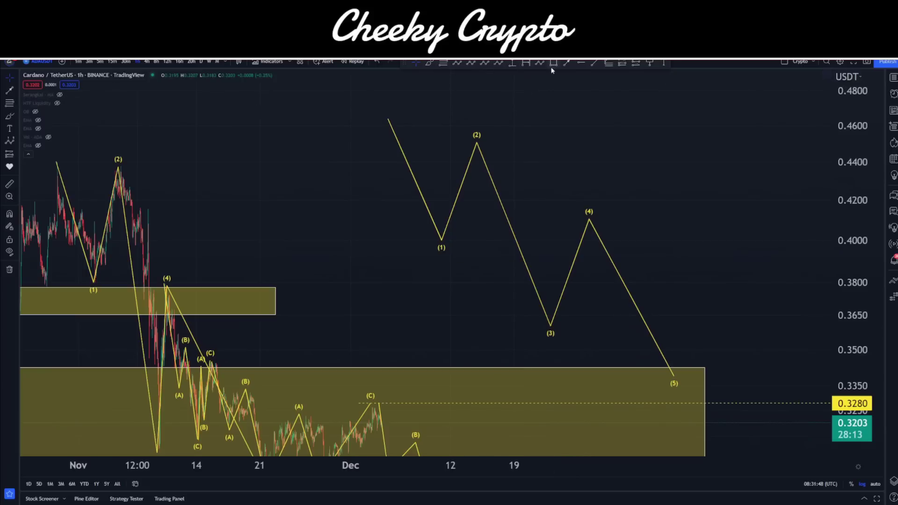
# Step: Draw a falling (a)(b)(c) correction along wave (1) and a rising one along wave (2), ending at about 0.4517
pyautogui.click(373, 120)
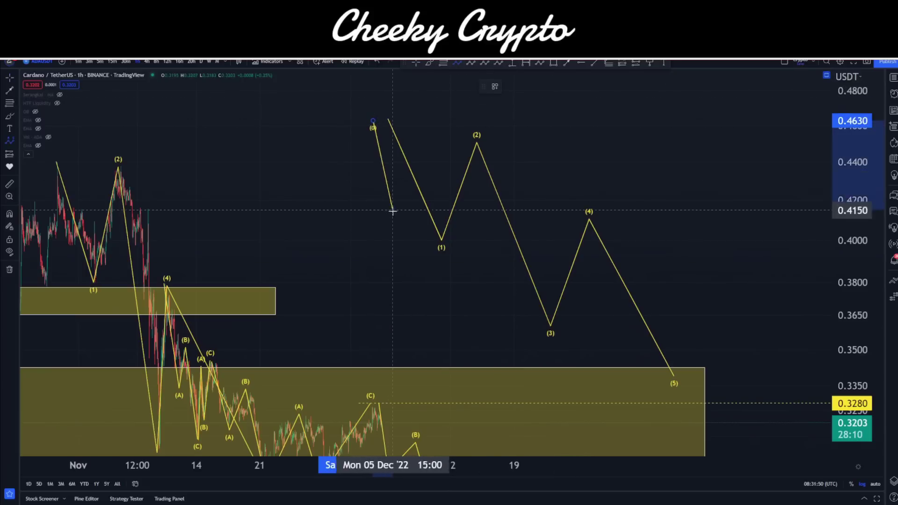
pyautogui.click(432, 253)
pyautogui.click(456, 63)
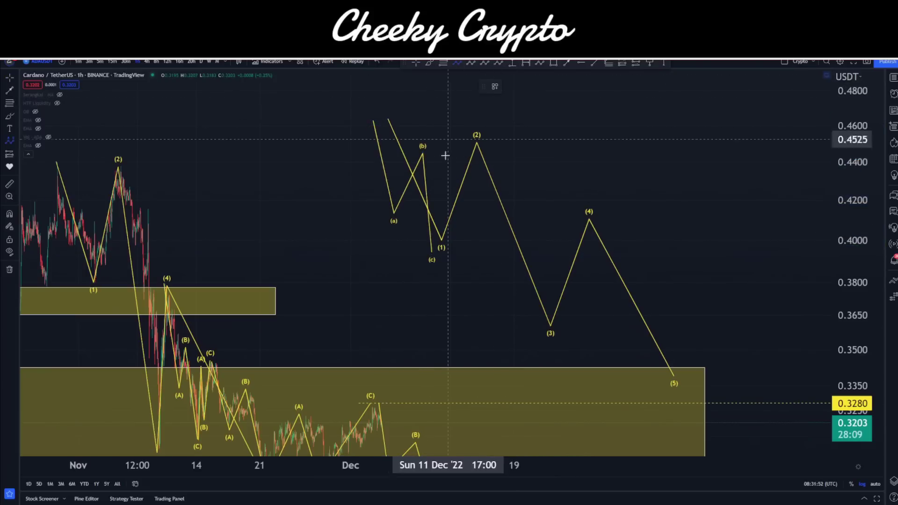
pyautogui.click(447, 188)
pyautogui.click(460, 221)
pyautogui.click(471, 140)
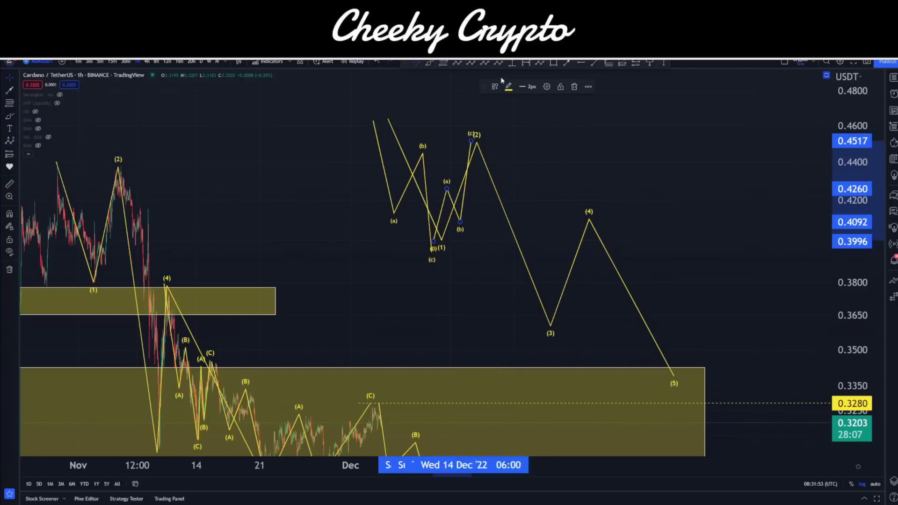
# Step: Draw a falling (a)(b)(c) correction along wave (3), from about 0.4477 to about 0.3593
pyautogui.click(464, 65)
pyautogui.click(485, 148)
pyautogui.click(507, 260)
pyautogui.click(517, 204)
pyautogui.click(551, 328)
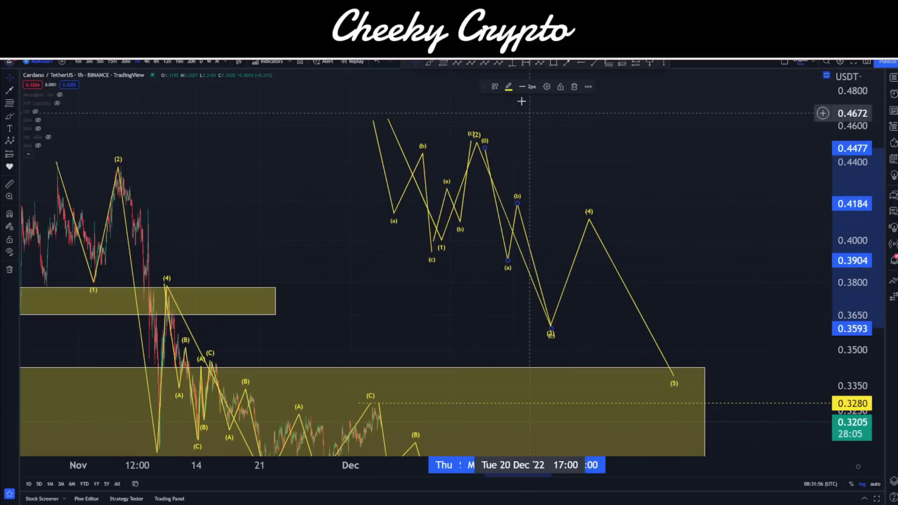
# Step: Draw a rising (a)(b)(c) correction along wave (4) and a falling one along wave (5), ending at about 0.3397
pyautogui.click(461, 62)
pyautogui.click(558, 254)
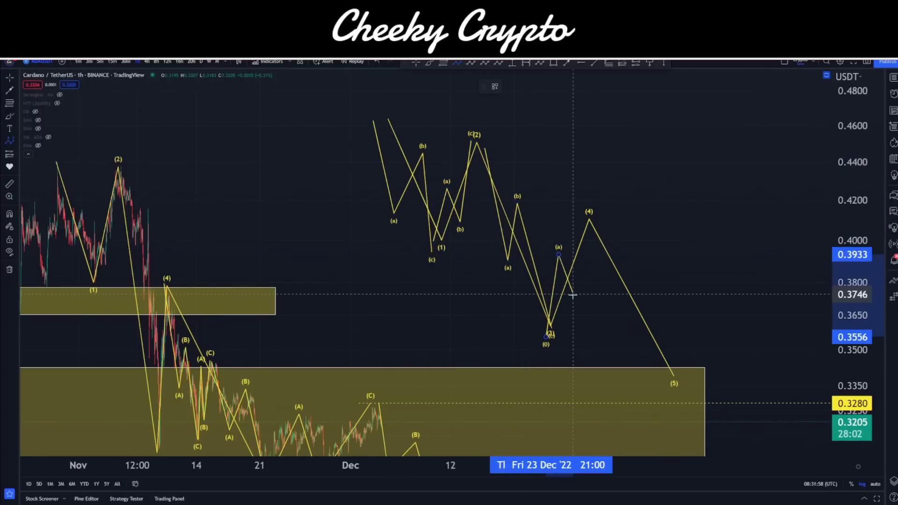
pyautogui.click(583, 219)
pyautogui.click(461, 63)
pyautogui.click(588, 222)
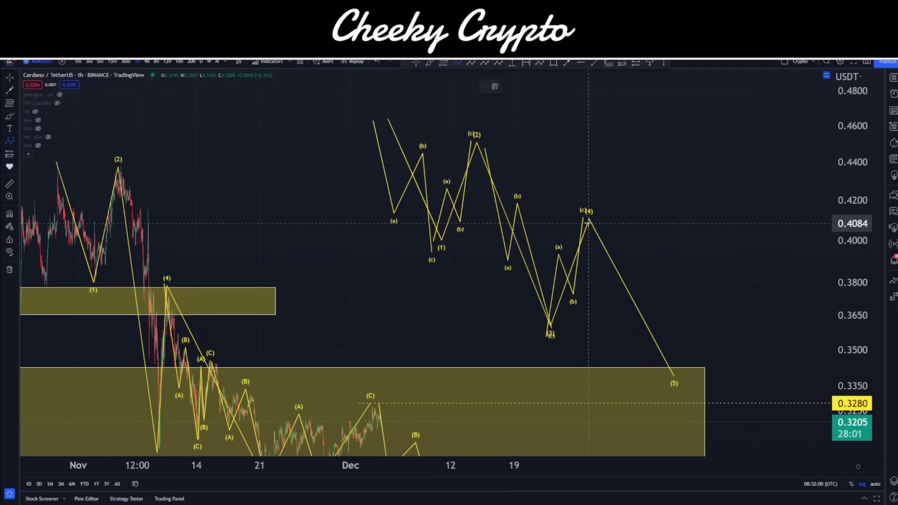
pyautogui.click(613, 322)
pyautogui.click(639, 264)
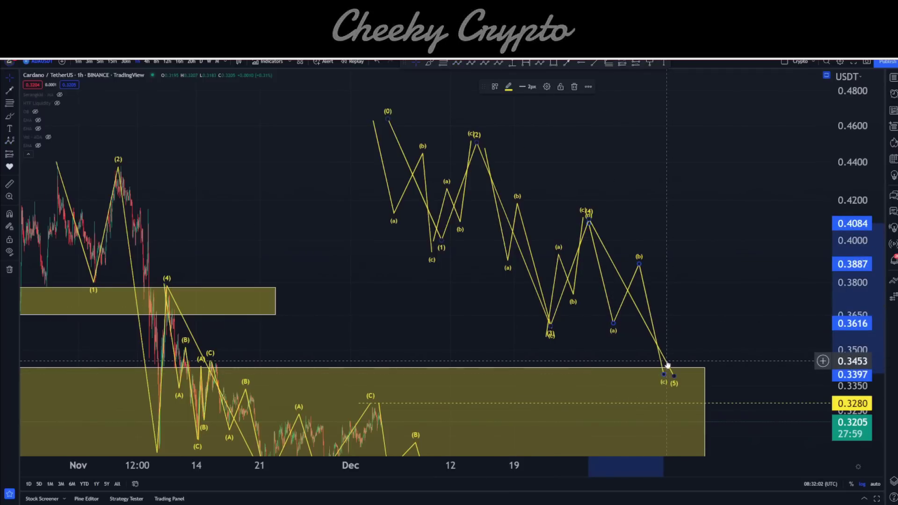
# Step: Delete the example five-wave impulse and all the (a)(b)(c) corrections drawn along it
pyautogui.click(667, 364)
pyautogui.press('Delete')
pyautogui.moveTo(801, 303); pyautogui.dragTo(744, 289)
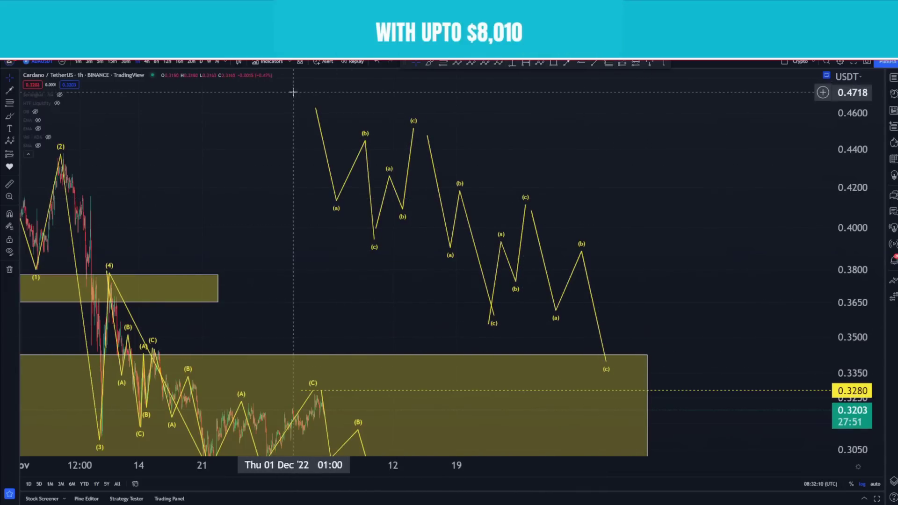
pyautogui.moveTo(293, 95); pyautogui.dragTo(635, 365)
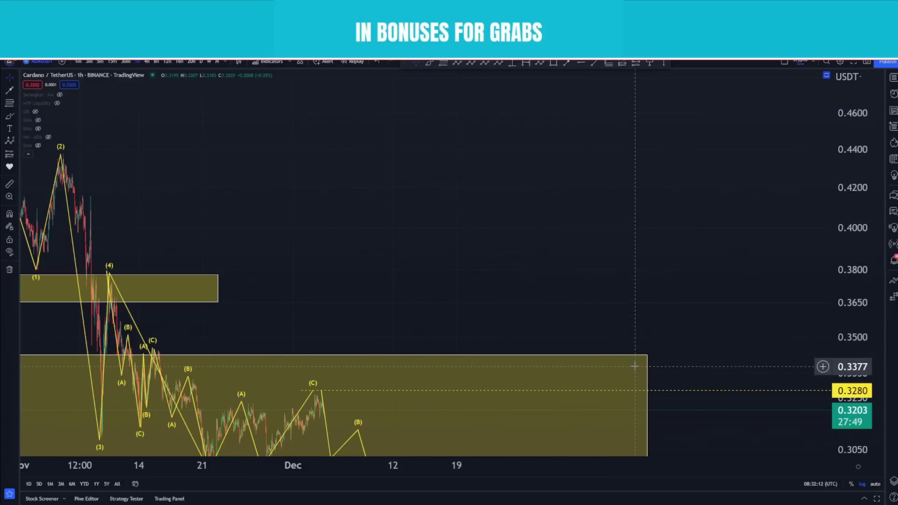
pyautogui.moveTo(381, 276); pyautogui.dragTo(639, 147)
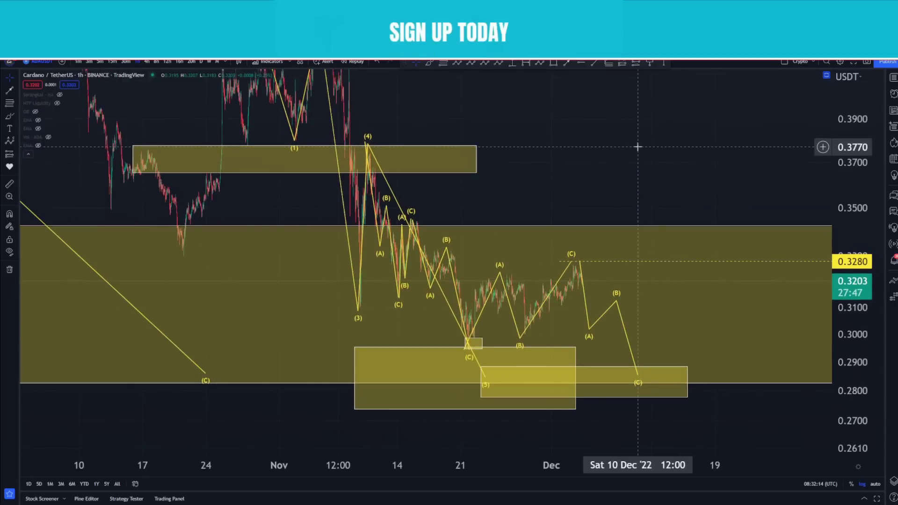
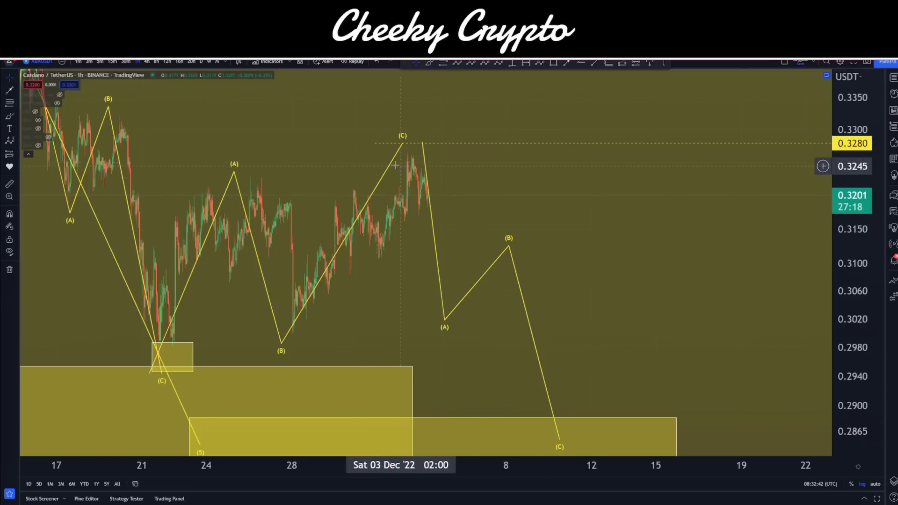
# Step: Draw a rising (a)(b)(c) correction from the 28 Nov low at about 0.3003 up to about 0.3199
pyautogui.moveTo(314, 153)
pyautogui.mouseDown()
pyautogui.moveTo(394, 208)
pyautogui.moveTo(312, 159)
pyautogui.mouseUp()
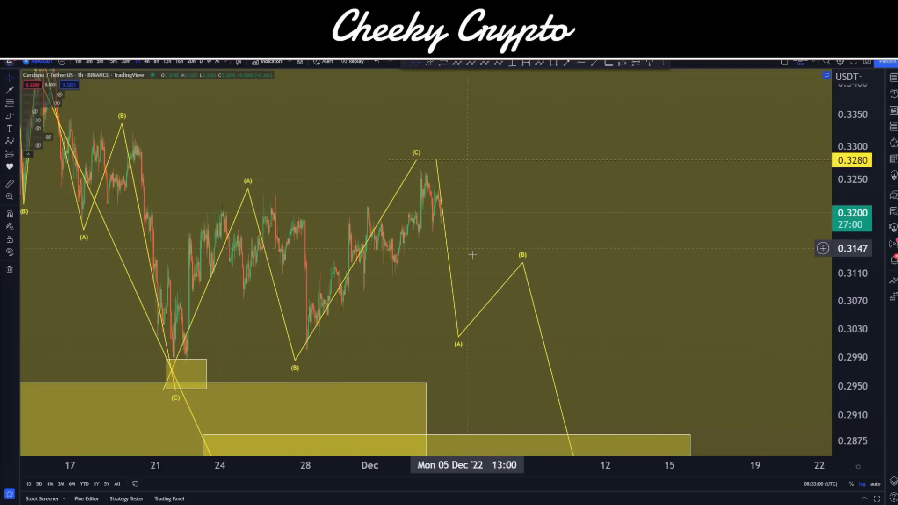
pyautogui.moveTo(522, 247); pyautogui.dragTo(597, 243)
pyautogui.scroll(5, 596, 243)
pyautogui.moveTo(186, 304); pyautogui.dragTo(565, 290)
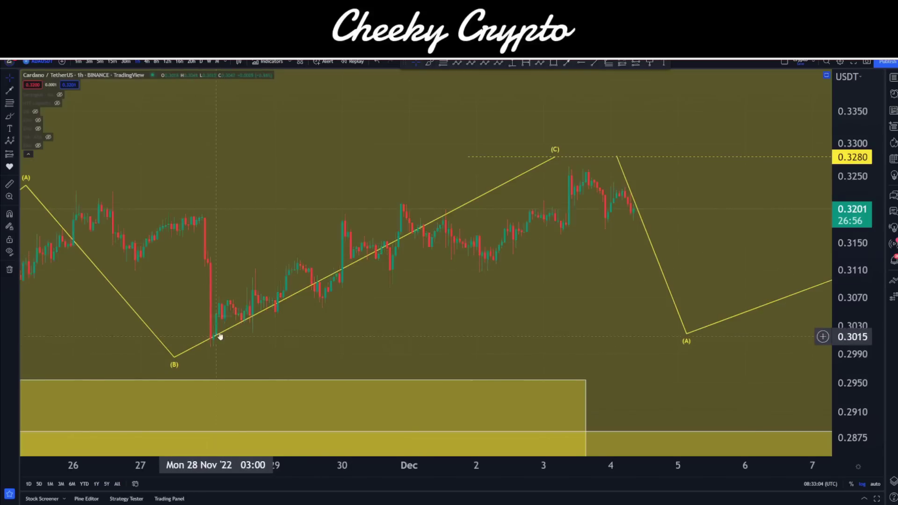
pyautogui.click(457, 62)
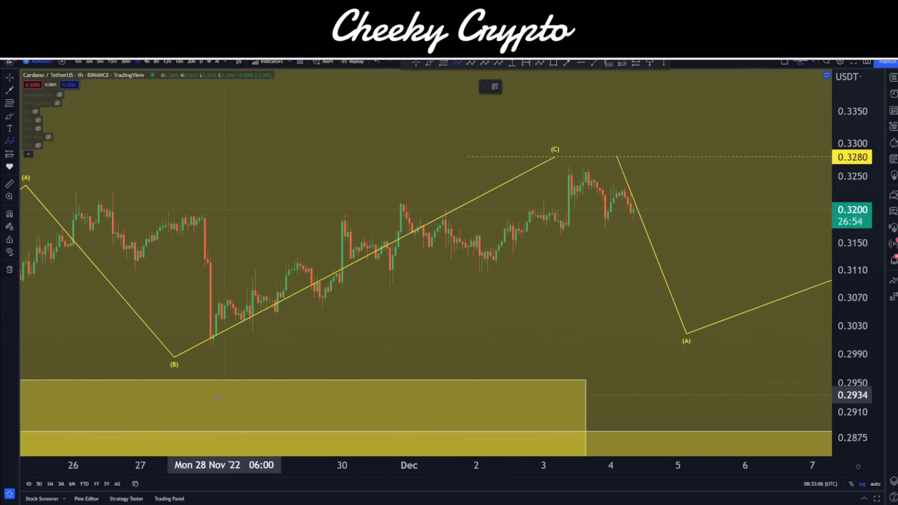
pyautogui.click(210, 344)
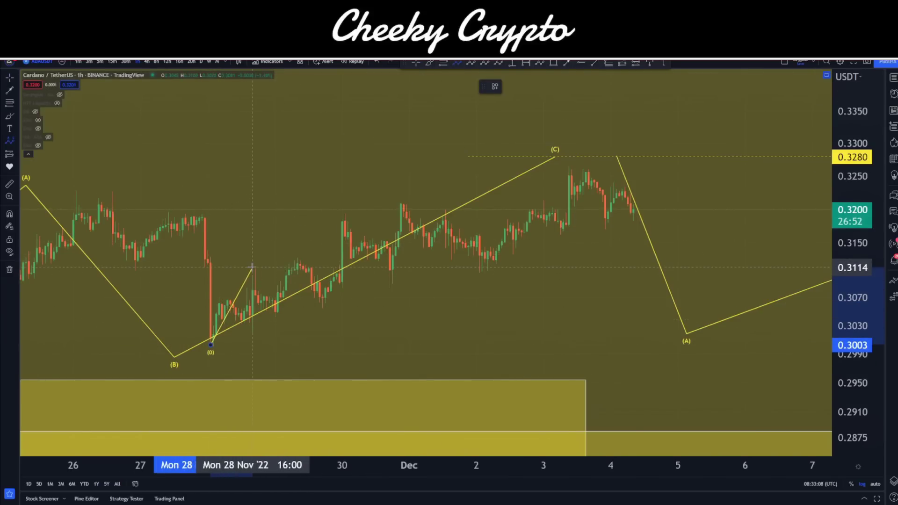
pyautogui.click(253, 267)
pyautogui.click(273, 324)
pyautogui.click(344, 210)
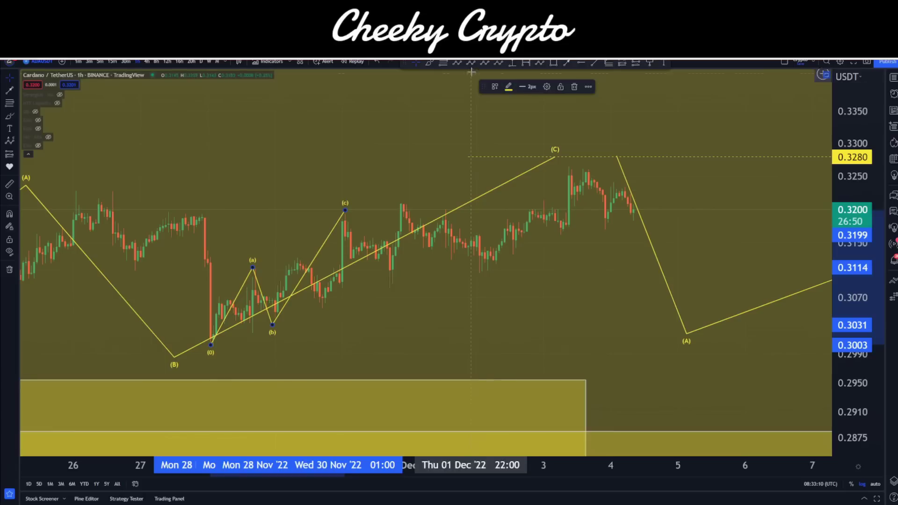
# Step: Draw a falling (a)(b)(c) correction from the 30 Nov high at about 0.3196 down to about 0.3078
pyautogui.click(457, 63)
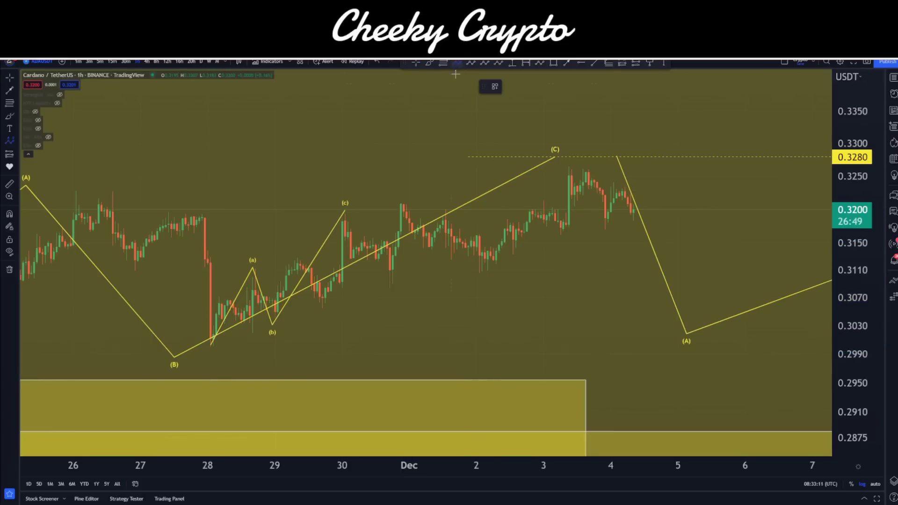
pyautogui.click(344, 211)
pyautogui.click(358, 265)
pyautogui.click(370, 237)
pyautogui.click(387, 291)
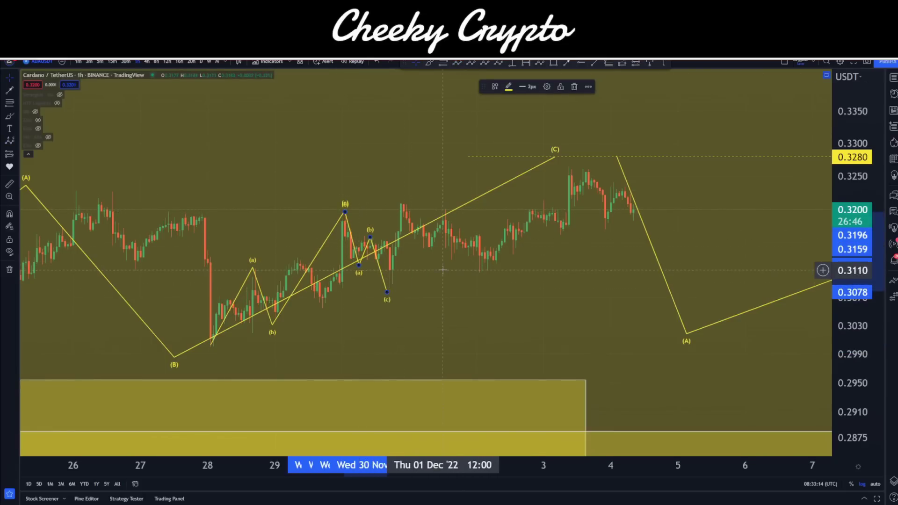
# Step: Draw a rising (a)(b)(c) correction from about 0.3076 through 0.3213 and 0.3102, ending just below the 0.3280 line
pyautogui.click(458, 63)
pyautogui.click(390, 294)
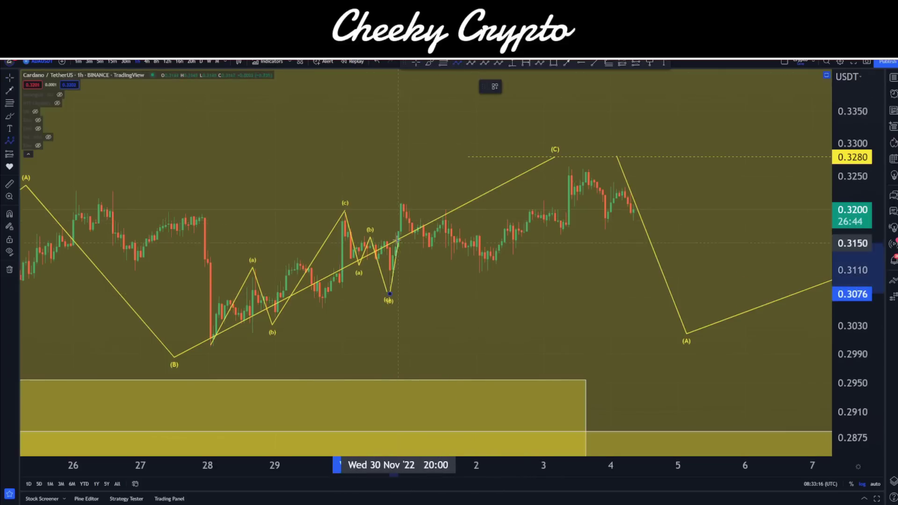
pyautogui.click(406, 201)
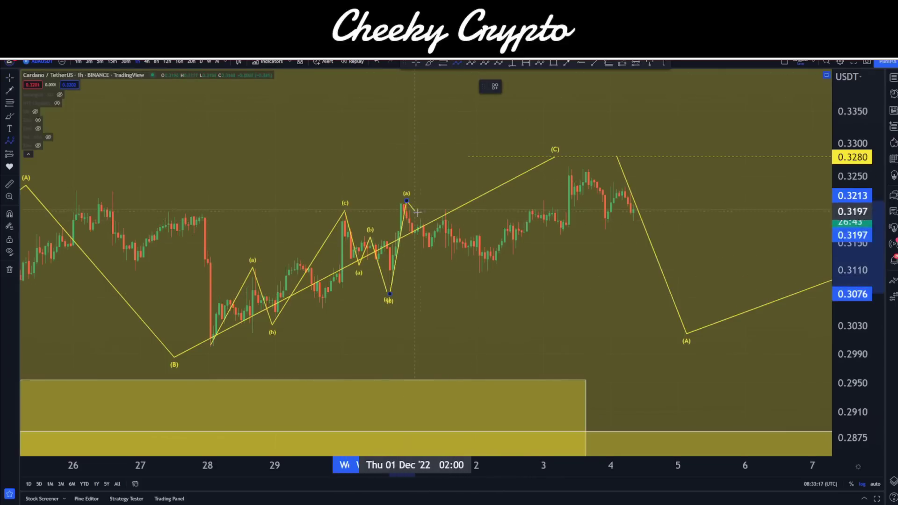
pyautogui.click(487, 275)
pyautogui.click(566, 156)
pyautogui.click(587, 168)
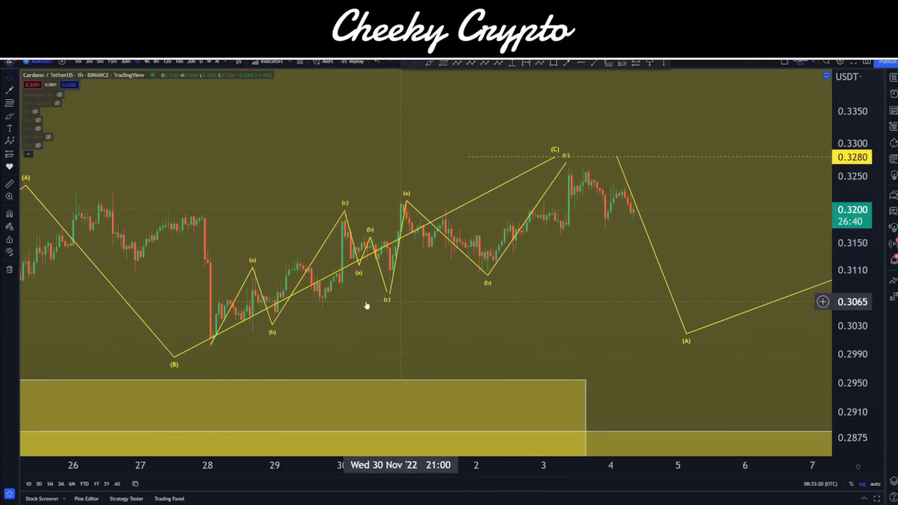
# Step: Draw a larger rising (a)(b)(c) correction from about 0.3019 to 0.3271, and delete all the example corrections along wave (C)
pyautogui.click(458, 63)
pyautogui.click(196, 333)
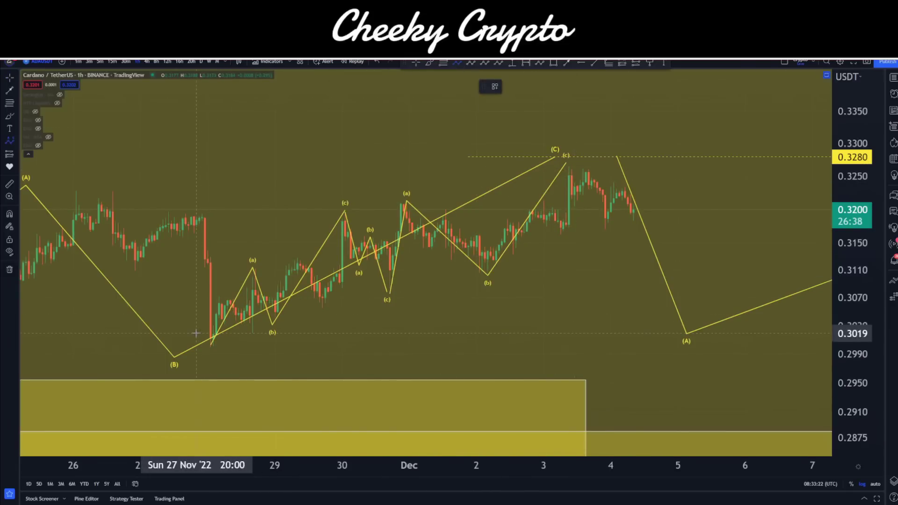
pyautogui.click(336, 192)
pyautogui.click(398, 320)
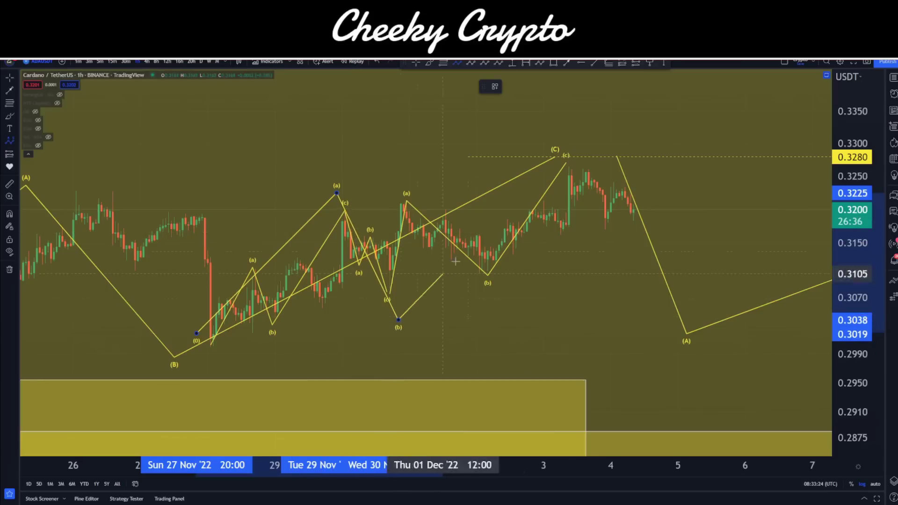
pyautogui.click(558, 162)
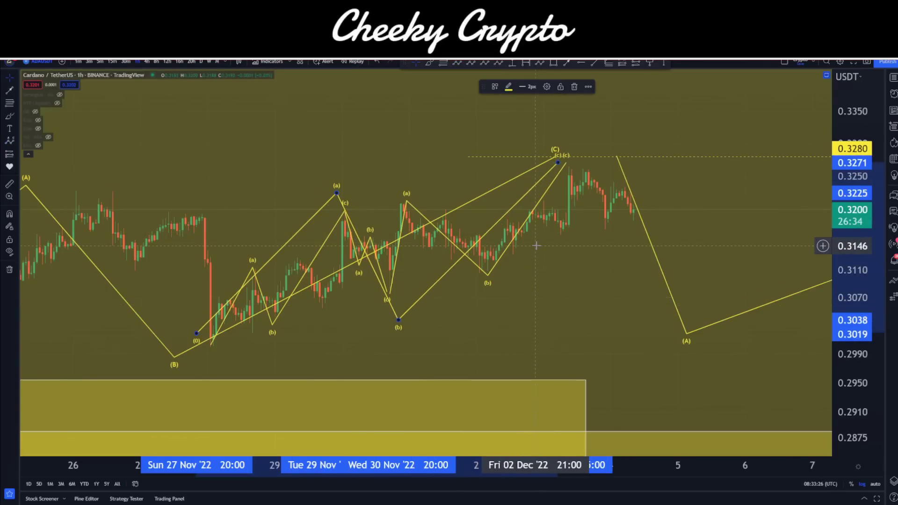
pyautogui.press('Delete')
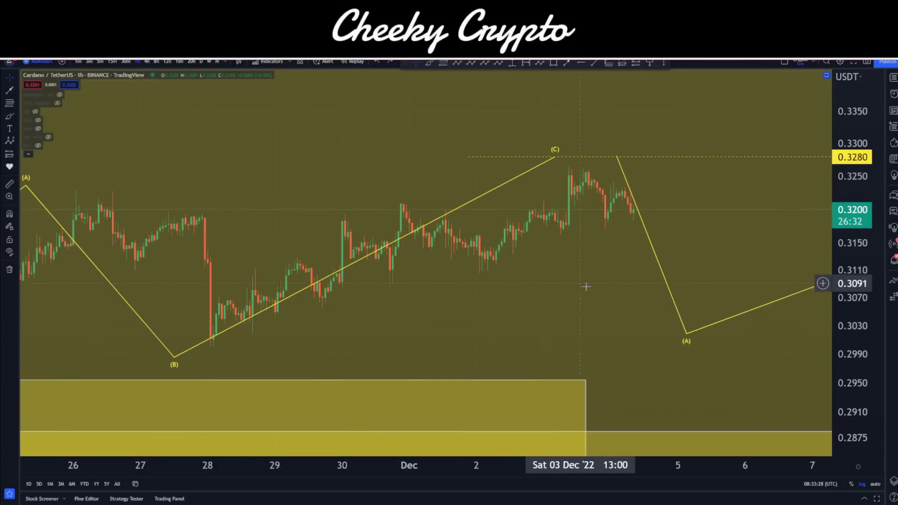
# Step: Examine the projected (A)(B)(C) decline from the 0.3280 level and the yellow target zone around its (C) end point
pyautogui.moveTo(597, 290); pyautogui.dragTo(500, 292)
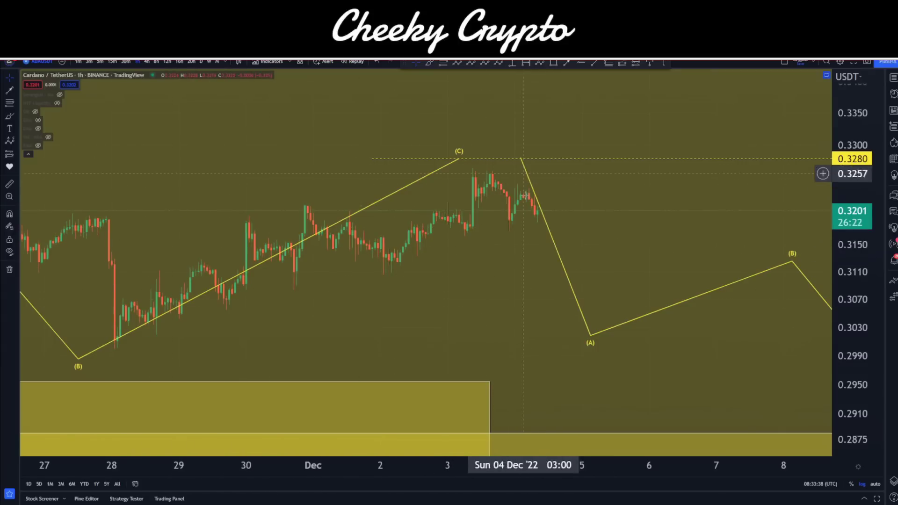
pyautogui.moveTo(599, 357)
pyautogui.mouseDown()
pyautogui.moveTo(434, 331)
pyautogui.moveTo(344, 284)
pyautogui.mouseUp()
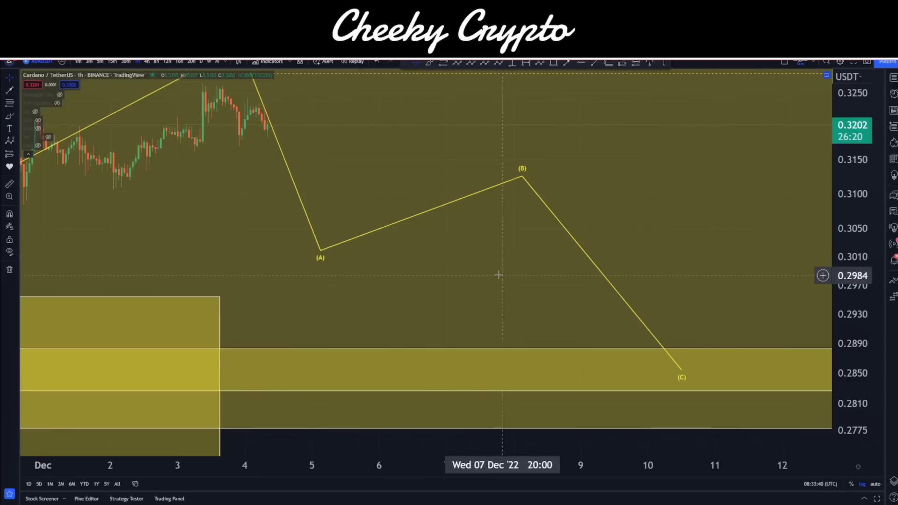
pyautogui.moveTo(497, 272); pyautogui.dragTo(642, 350)
pyautogui.scroll(-3, 453, 307)
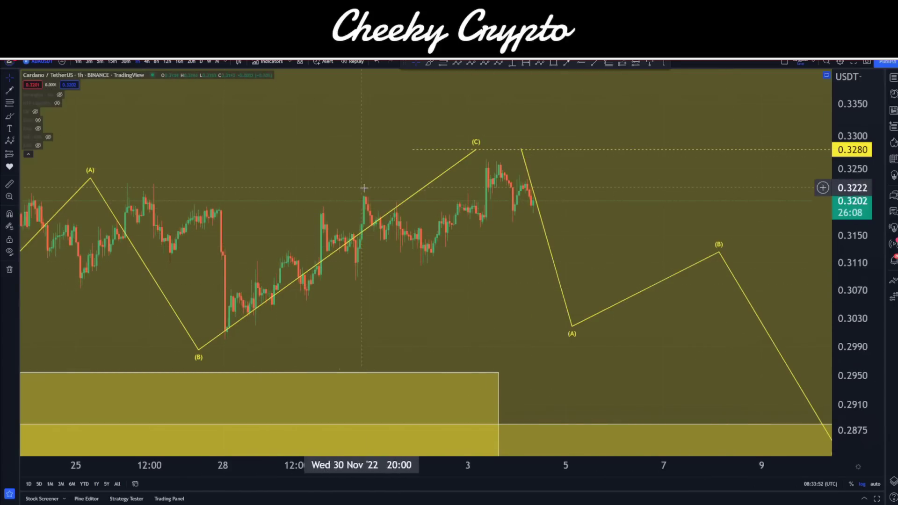
pyautogui.moveTo(612, 227); pyautogui.dragTo(474, 211)
pyautogui.moveTo(766, 305); pyautogui.dragTo(765, 298)
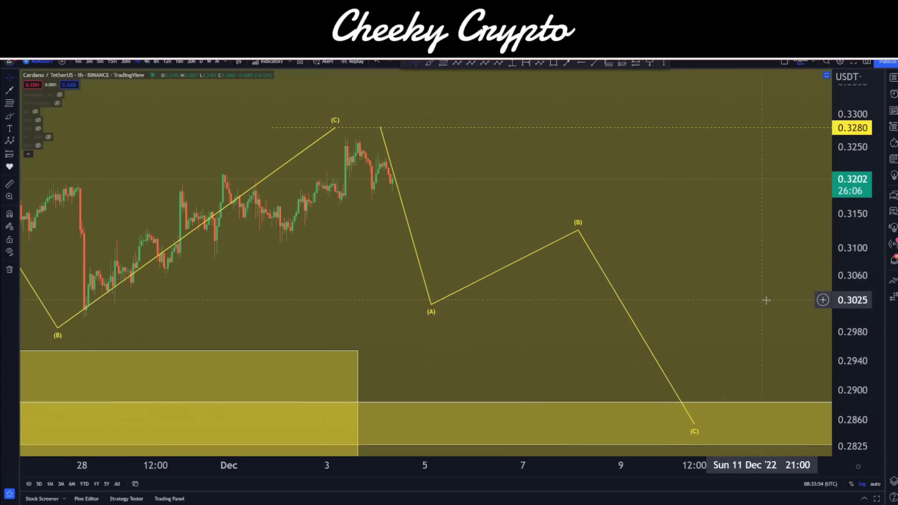
pyautogui.moveTo(860, 306); pyautogui.dragTo(859, 284)
pyautogui.moveTo(769, 285); pyautogui.dragTo(660, 239)
pyautogui.scroll(-2, 713, 248)
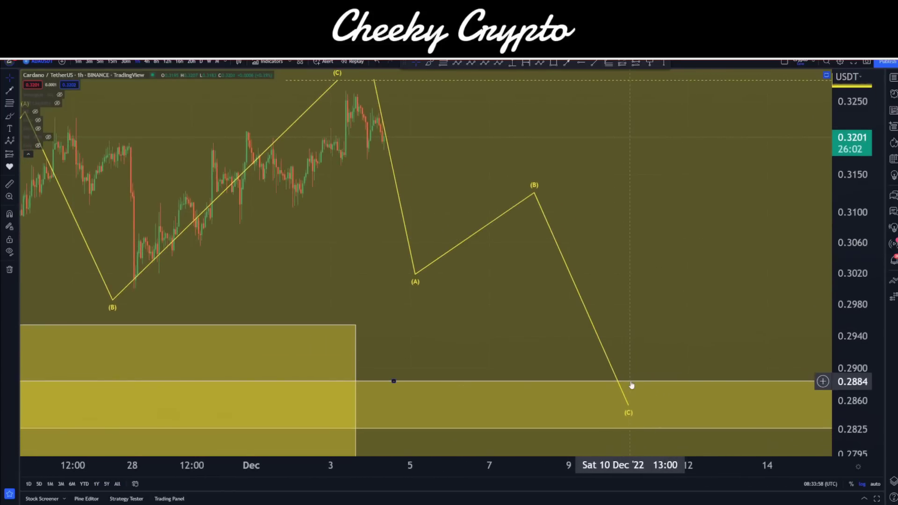
pyautogui.moveTo(673, 324); pyautogui.dragTo(650, 188)
pyautogui.click(563, 311)
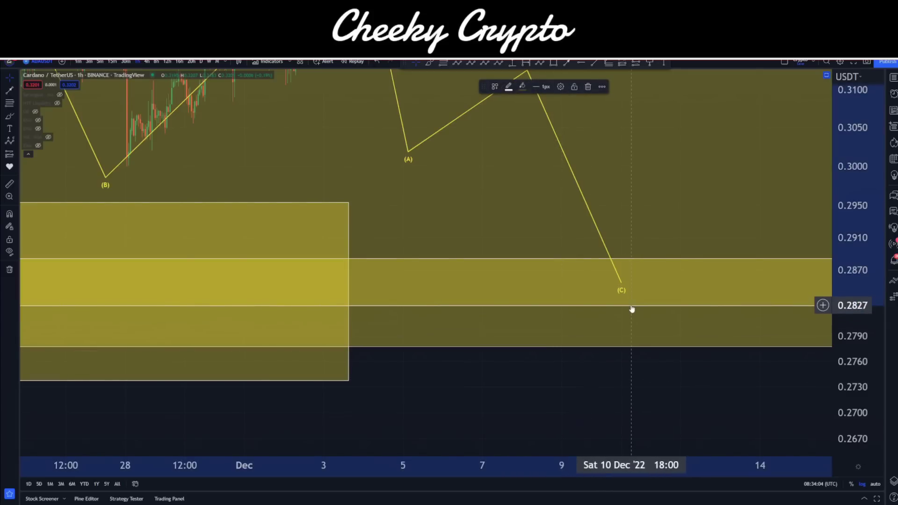
pyautogui.click(677, 258)
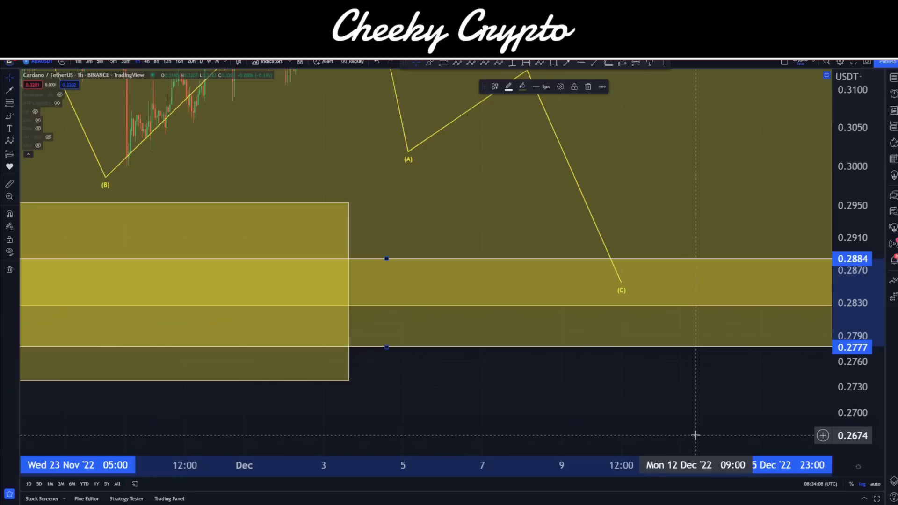
pyautogui.moveTo(647, 187); pyautogui.dragTo(639, 301)
pyautogui.moveTo(626, 255); pyautogui.dragTo(641, 284)
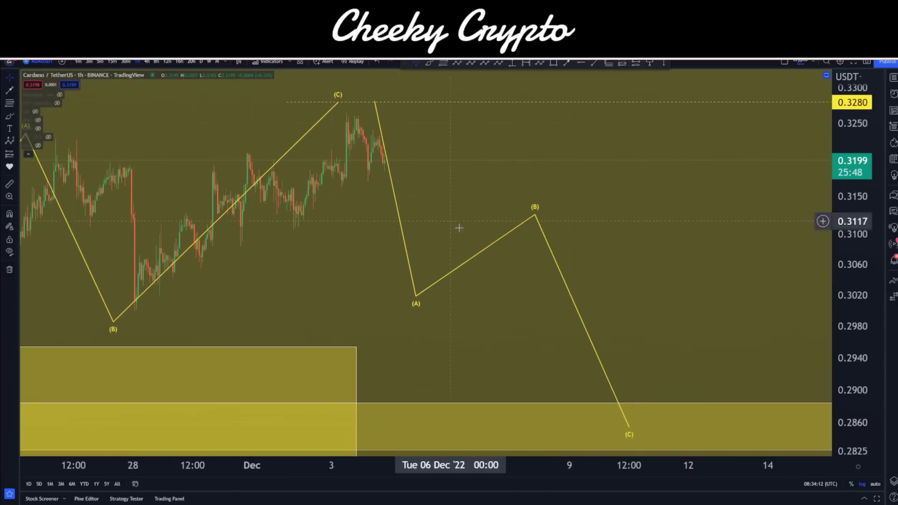
# Step: Restore the sRSI pane beneath the price chart and try to draw an arrow to its timeframe table
pyautogui.doubleClick(607, 202)
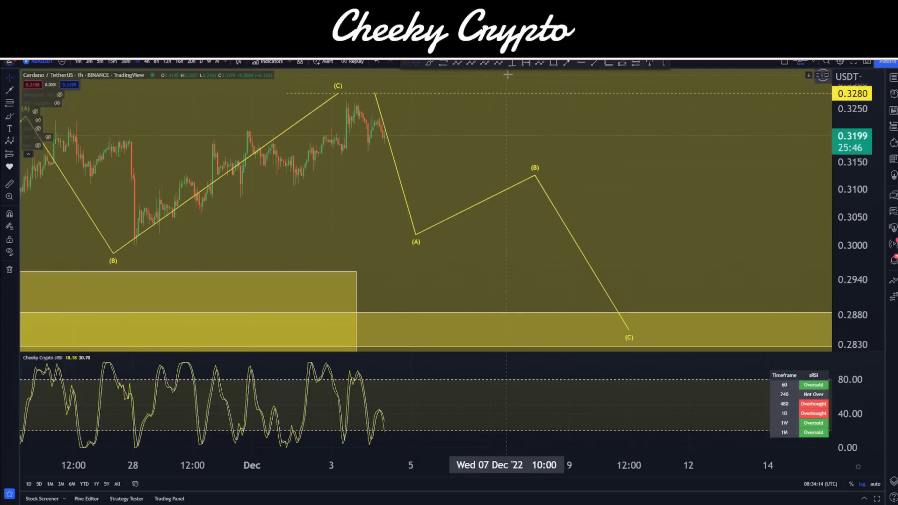
pyautogui.click(566, 64)
pyautogui.moveTo(465, 420)
pyautogui.mouseDown()
pyautogui.moveTo(391, 433)
pyautogui.moveTo(400, 417)
pyautogui.moveTo(759, 395)
pyautogui.moveTo(771, 403)
pyautogui.moveTo(754, 414)
pyautogui.moveTo(776, 431)
pyautogui.moveTo(829, 403)
pyautogui.moveTo(796, 403)
pyautogui.mouseUp()
pyautogui.press('Escape')
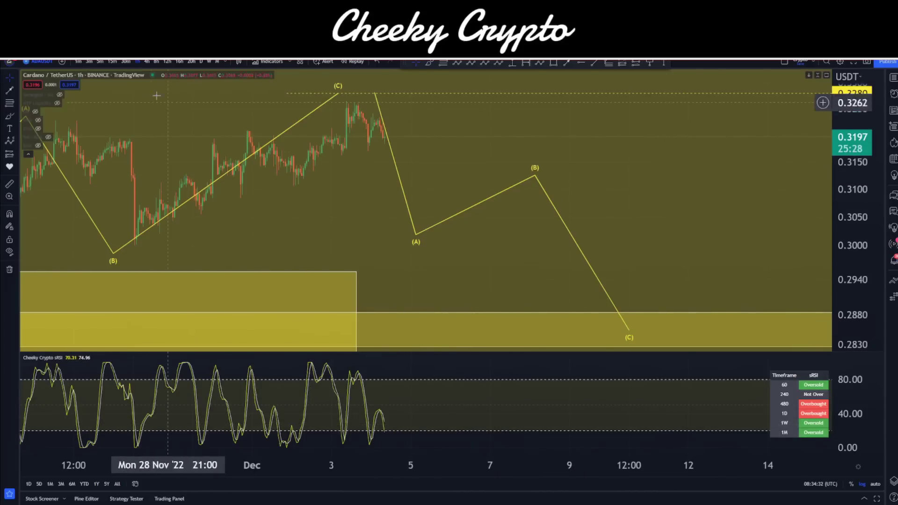
# Step: Switch the chart to the 4-hour and then the daily timeframe, and maximize the price pane
pyautogui.click(148, 63)
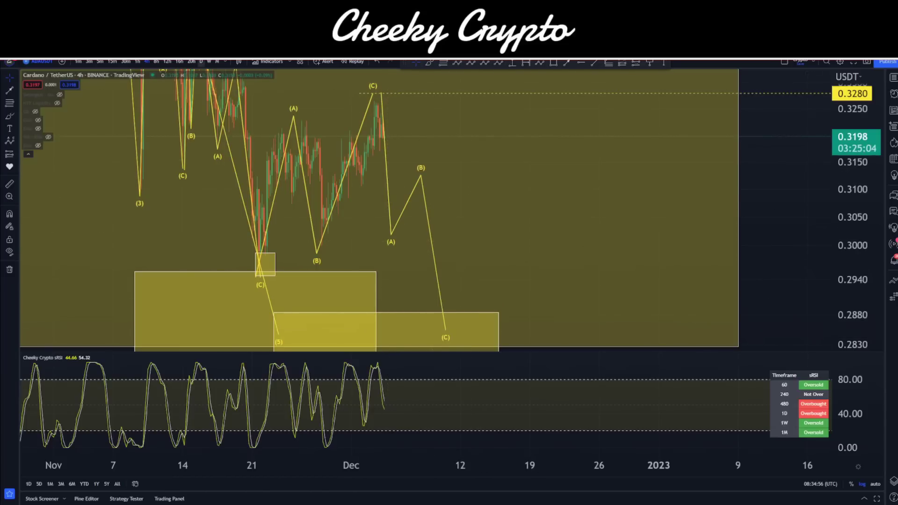
pyautogui.click(201, 61)
pyautogui.doubleClick(651, 264)
# Step: Examine the multi-year wave count on the daily chart, from the 2020 lows through the (5) top and the following decline
pyautogui.moveTo(850, 145); pyautogui.dragTo(837, 484)
pyautogui.moveTo(618, 303); pyautogui.dragTo(685, 322)
pyautogui.moveTo(867, 161); pyautogui.dragTo(870, 395)
pyautogui.scroll(-6, 747, 341)
pyautogui.moveTo(708, 192); pyautogui.dragTo(634, 175)
pyautogui.moveTo(871, 164); pyautogui.dragTo(871, 205)
pyautogui.scroll(-3, 801, 313)
pyautogui.moveTo(737, 226); pyautogui.dragTo(695, 289)
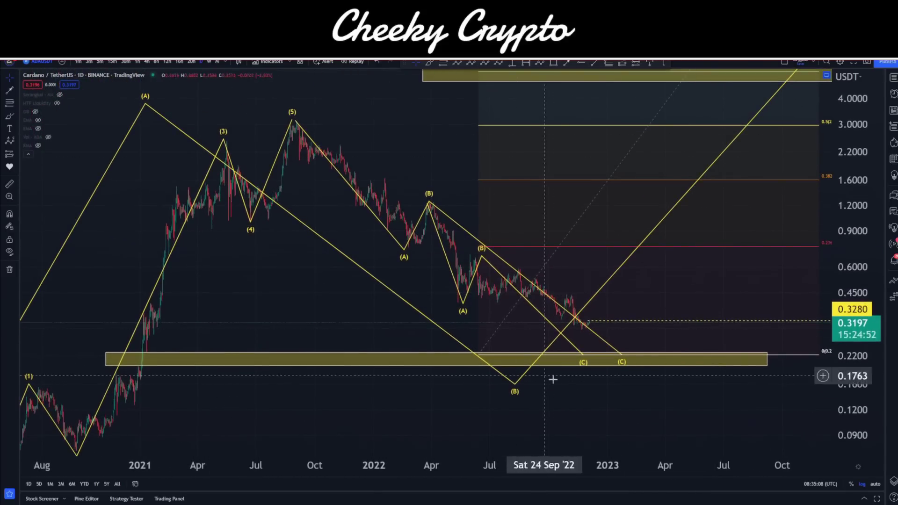
# Step: Examine the two projected (C) targets on the daily chart around the yellow support zone and the 0.2230 level
pyautogui.moveTo(604, 399); pyautogui.dragTo(534, 355)
pyautogui.moveTo(871, 391); pyautogui.dragTo(872, 342)
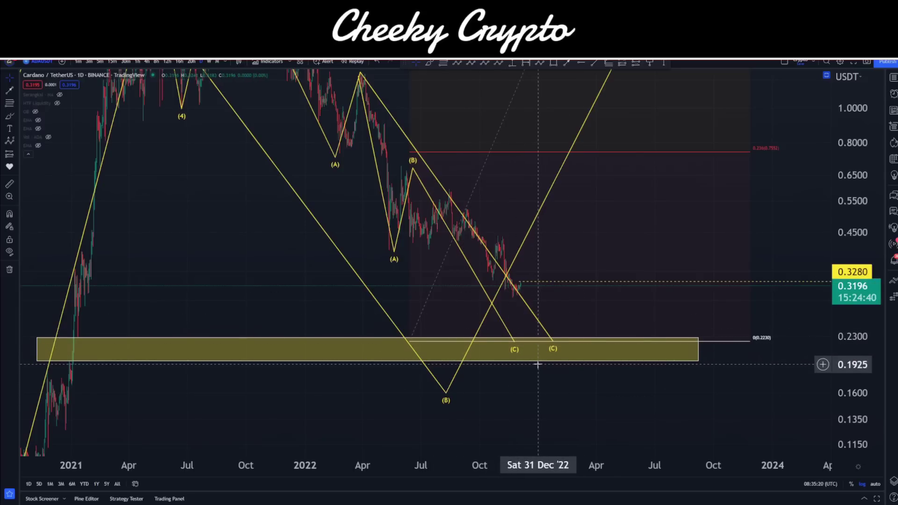
pyautogui.moveTo(631, 394); pyautogui.dragTo(589, 392)
pyautogui.moveTo(864, 412); pyautogui.dragTo(845, 345)
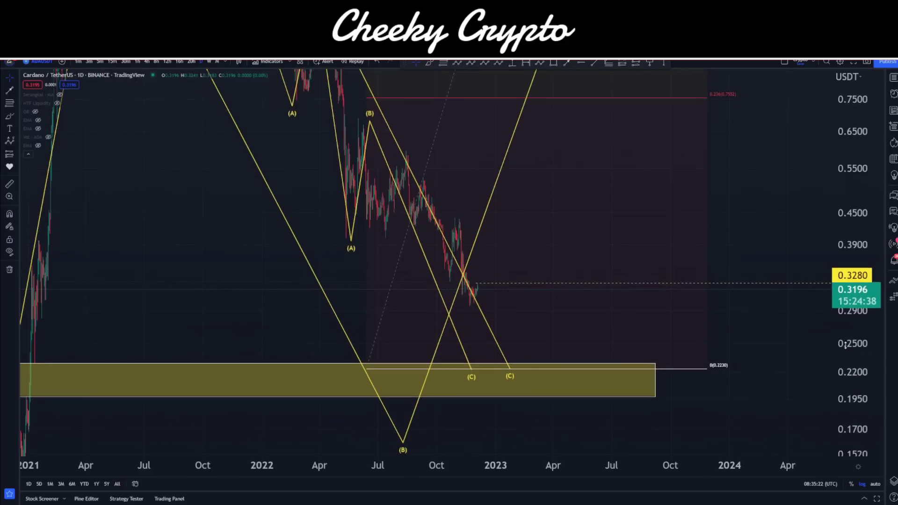
pyautogui.moveTo(719, 401); pyautogui.dragTo(823, 365)
pyautogui.scroll(7, 655, 380)
pyautogui.moveTo(481, 398); pyautogui.dragTo(551, 417)
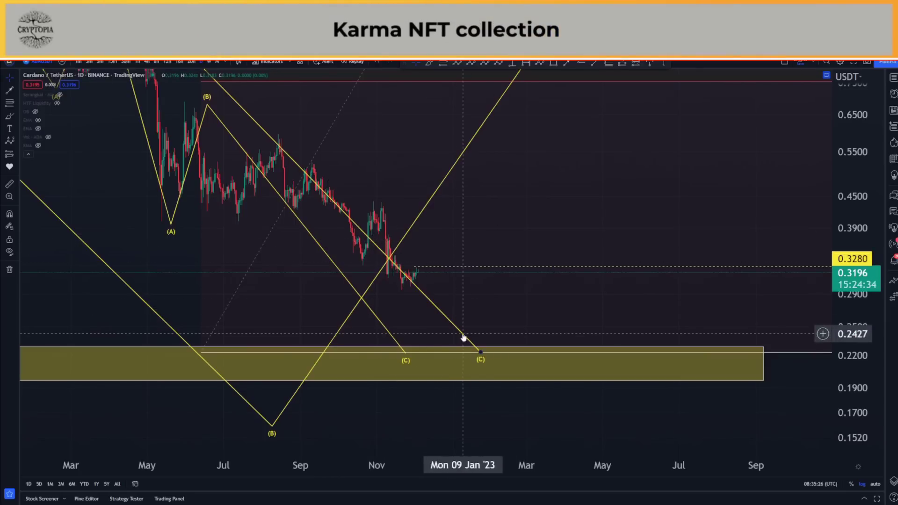